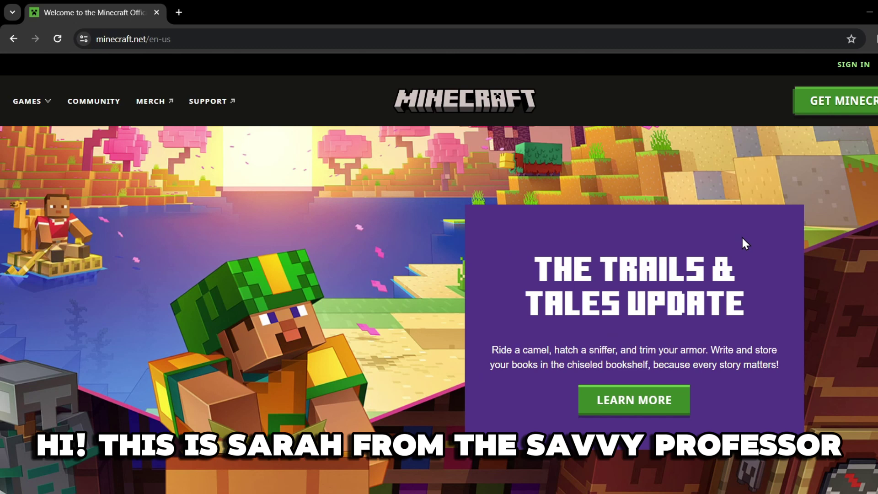
- Scroll down the Installation Issues FAQ article to the Bedrock Edition section
{"action": "scroll", "coordinate": [743, 239], "scroll_direction": "down", "scroll_amount": 1}
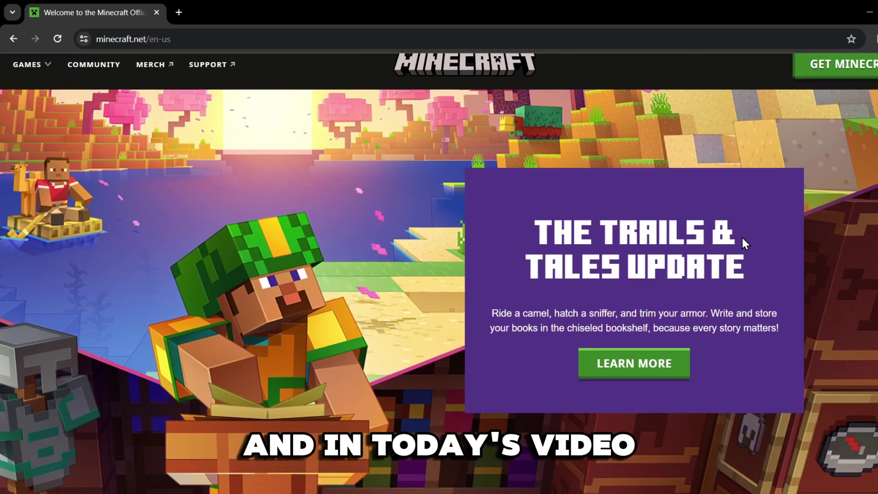
{"action": "scroll", "coordinate": [742, 237], "scroll_direction": "down", "scroll_amount": 1}
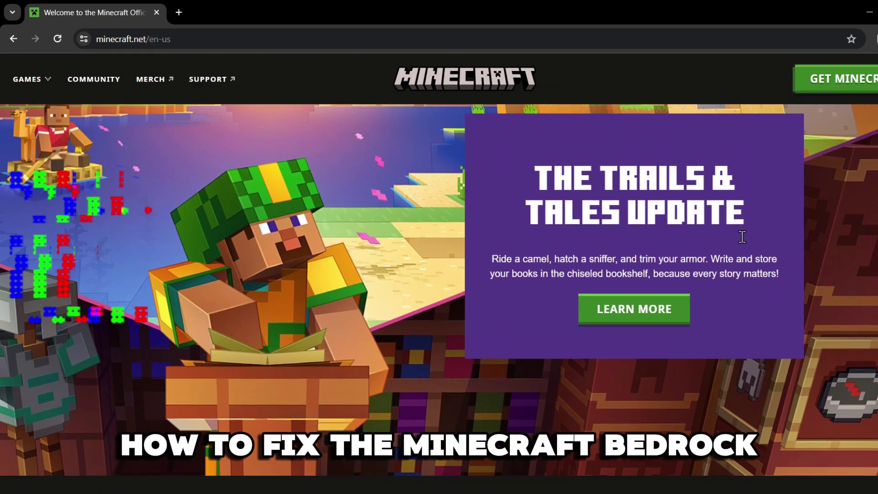
{"action": "scroll", "coordinate": [742, 237], "scroll_direction": "down", "scroll_amount": 1}
{"action": "scroll", "coordinate": [742, 237], "scroll_direction": "down", "scroll_amount": 1}
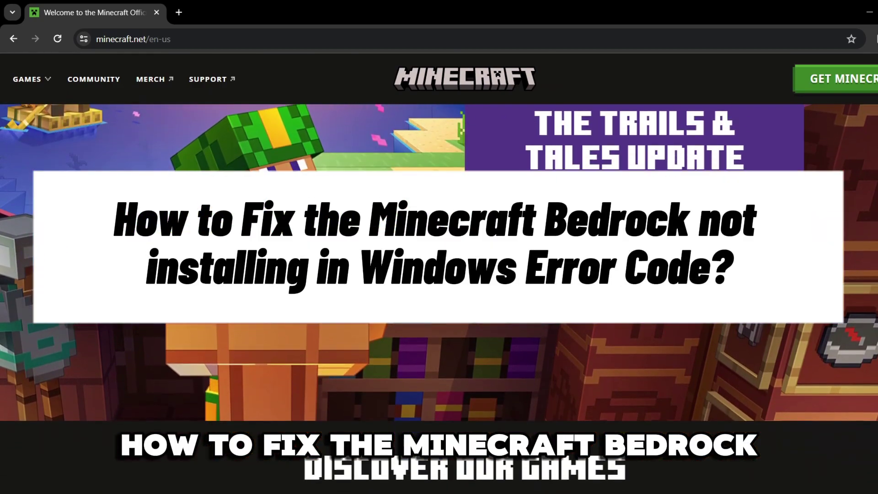
{"action": "scroll", "coordinate": [440, 297], "scroll_direction": "down", "scroll_amount": 1}
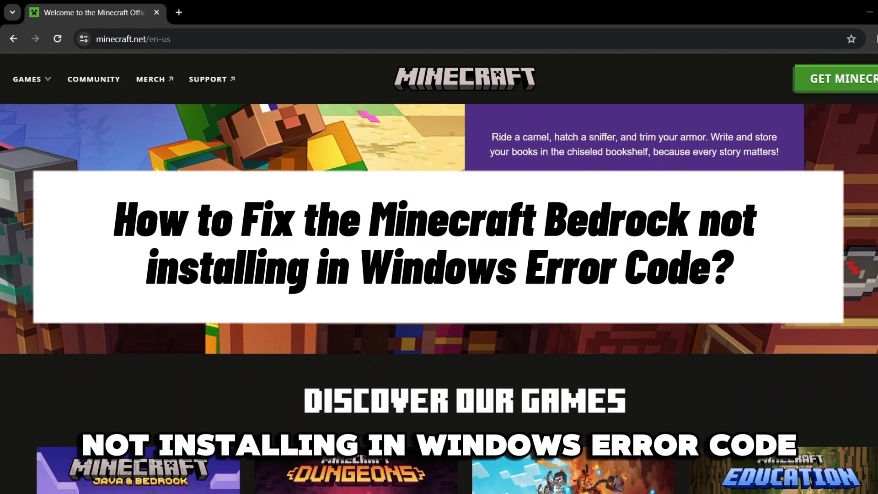
{"action": "scroll", "coordinate": [440, 297], "scroll_direction": "down", "scroll_amount": 1}
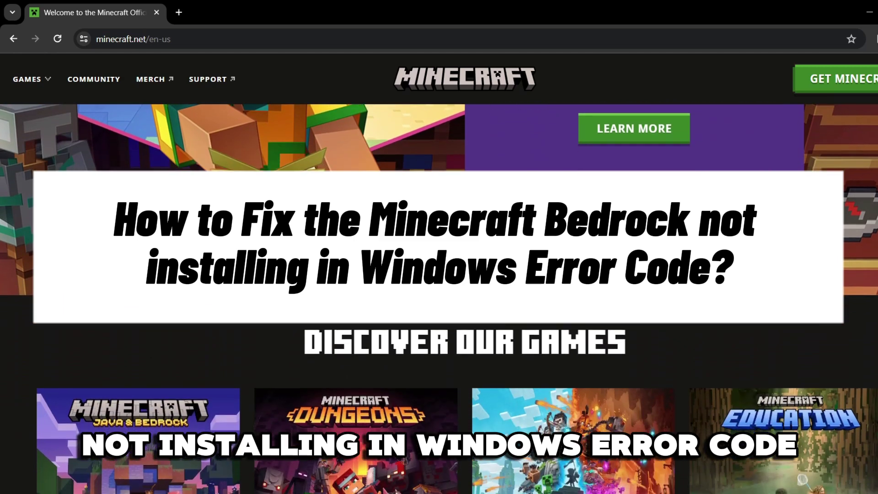
{"action": "scroll", "coordinate": [440, 297], "scroll_direction": "down", "scroll_amount": 2}
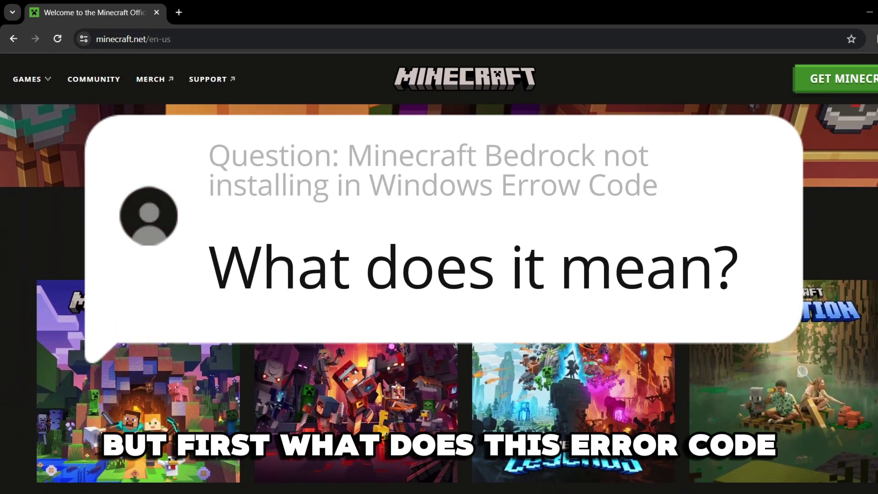
{"action": "scroll", "coordinate": [439, 297], "scroll_direction": "down", "scroll_amount": 1}
{"action": "scroll", "coordinate": [439, 298], "scroll_direction": "down", "scroll_amount": 1}
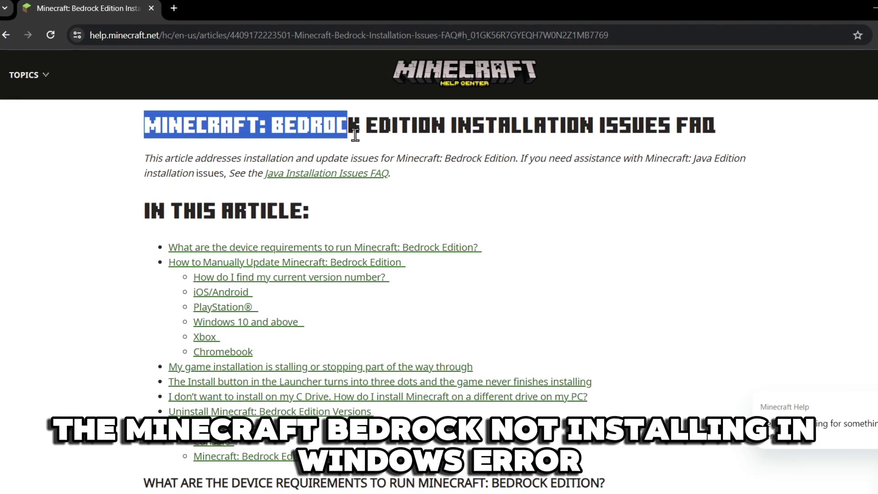
- Highlight the Bedrock Edition installation issues heading and line, then reach the Windows requirements
{"action": "left_click_drag", "start_coordinate": [586, 130], "coordinate": [603, 130]}
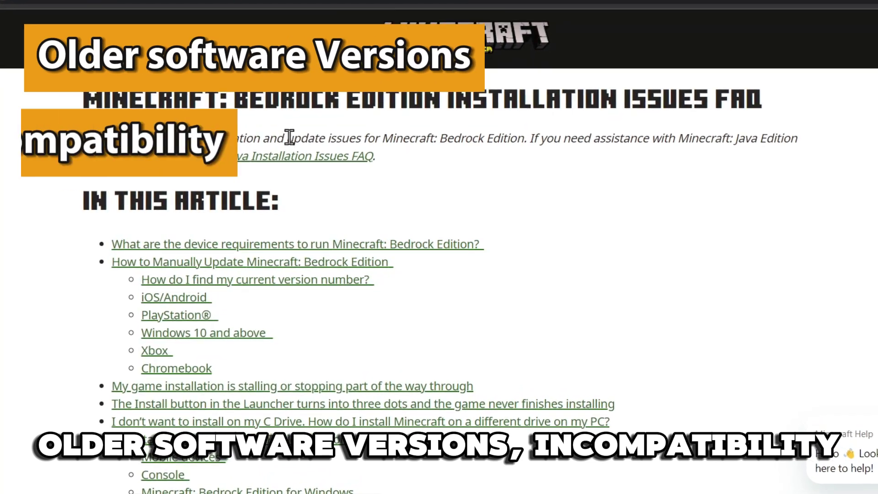
{"action": "left_click_drag", "start_coordinate": [370, 142], "coordinate": [526, 140]}
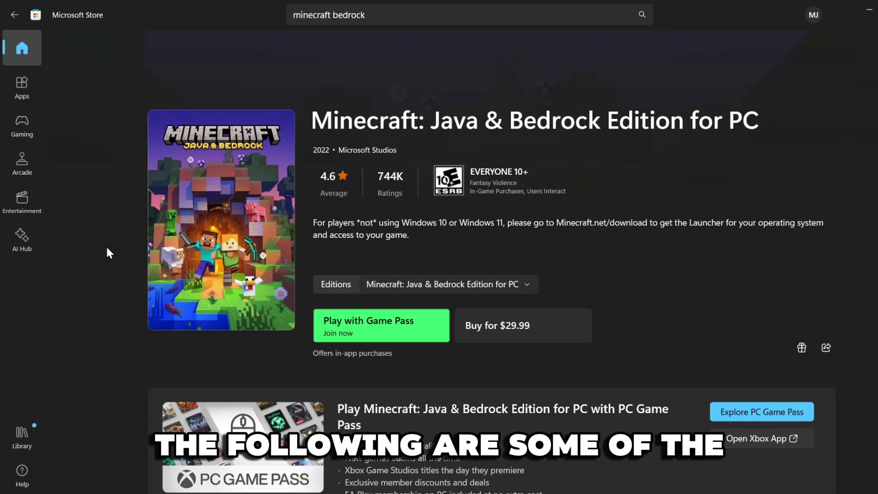
{"action": "scroll", "coordinate": [106, 245], "scroll_direction": "down", "scroll_amount": 5}
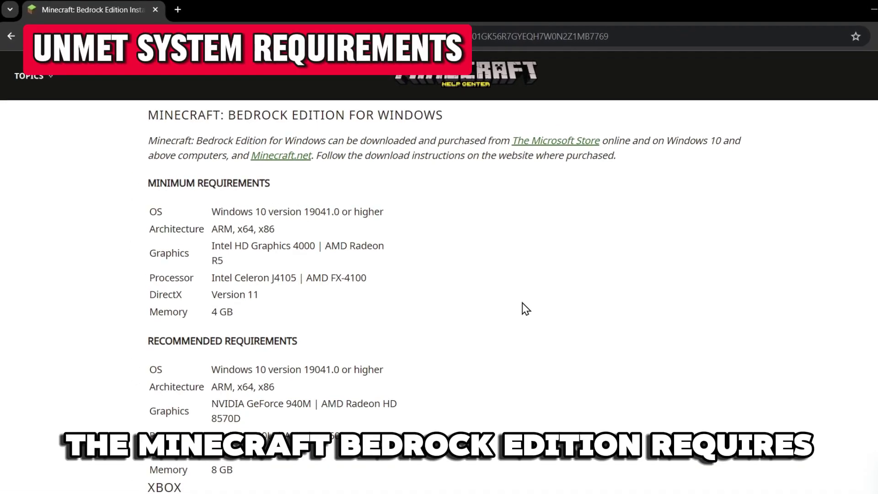
{"action": "left_click_drag", "start_coordinate": [210, 209], "coordinate": [451, 211]}
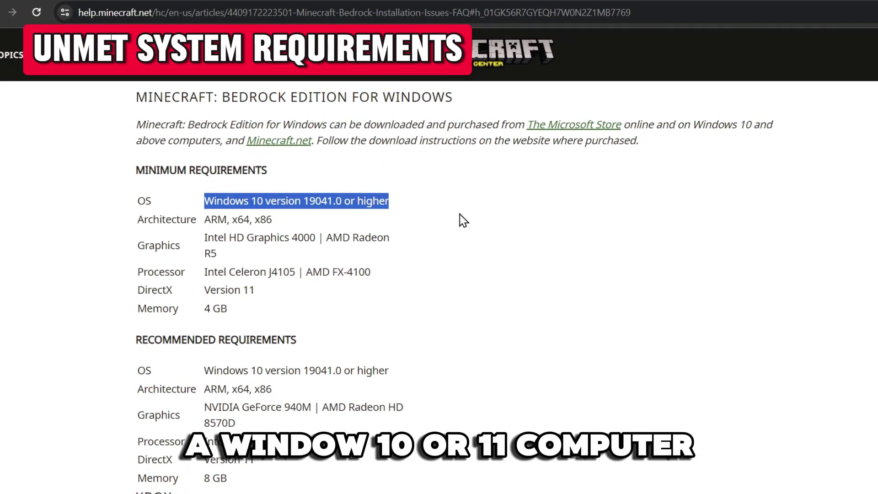
{"action": "left_click_drag", "start_coordinate": [215, 253], "coordinate": [202, 243]}
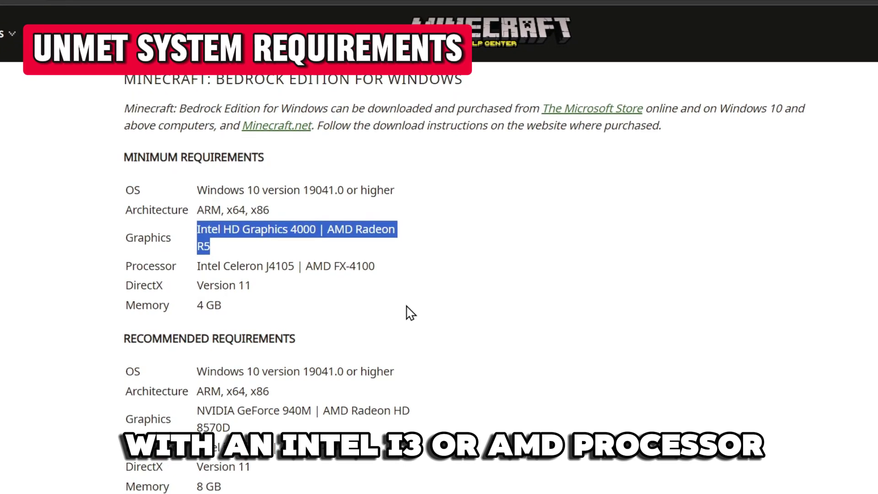
{"action": "left_click_drag", "start_coordinate": [379, 267], "coordinate": [197, 264]}
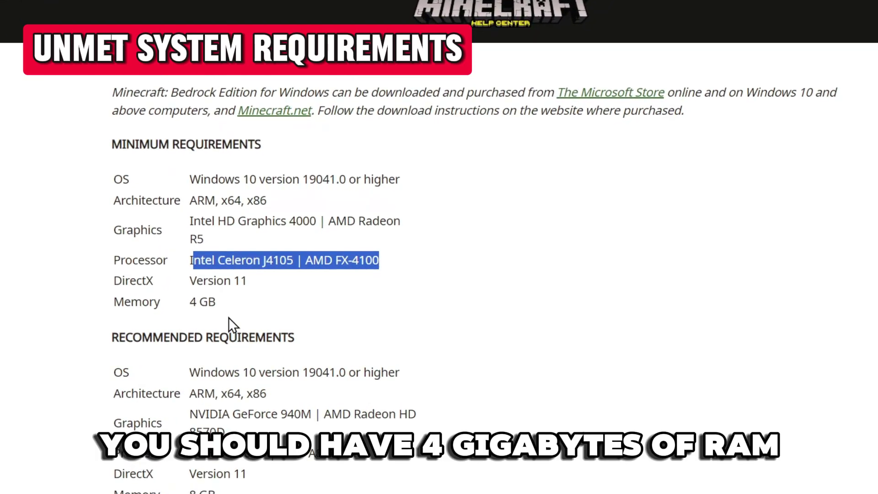
{"action": "left_click_drag", "start_coordinate": [220, 304], "coordinate": [188, 305]}
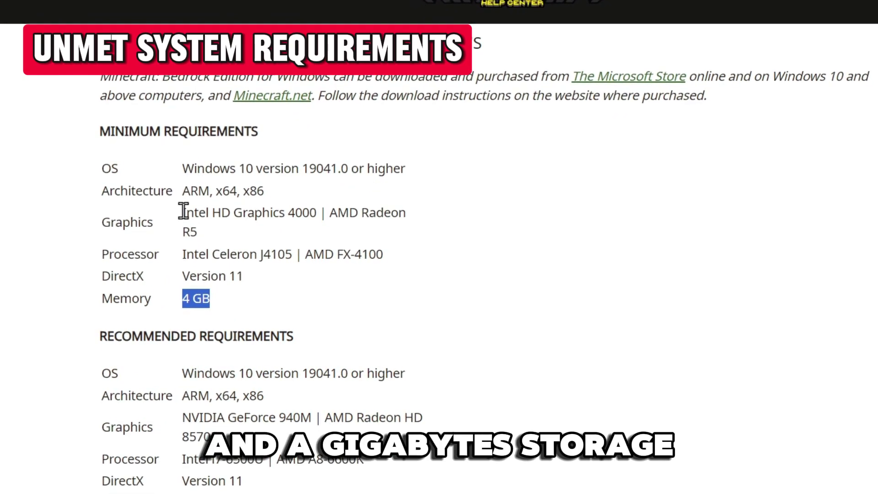
{"action": "left_click_drag", "start_coordinate": [182, 210], "coordinate": [211, 231]}
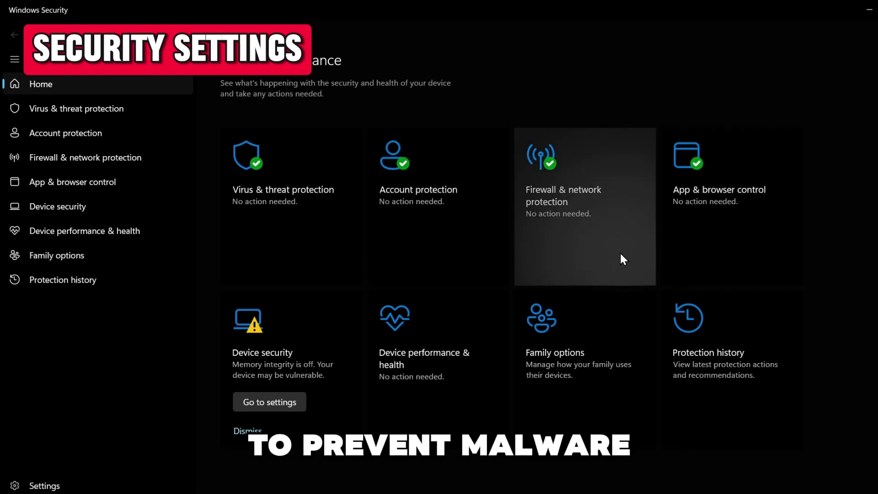
- Open Virus & threat protection and check the page for current threats
{"action": "left_click", "coordinate": [303, 224]}
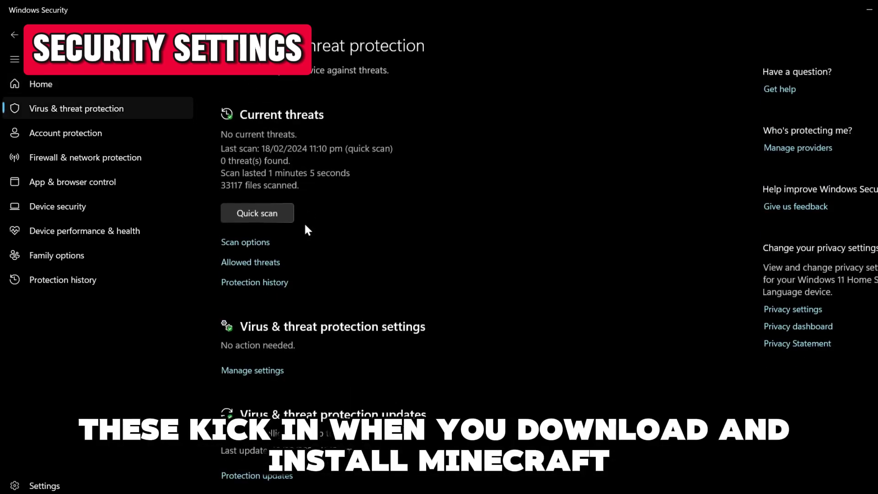
{"action": "scroll", "coordinate": [457, 196], "scroll_direction": "down", "scroll_amount": 3}
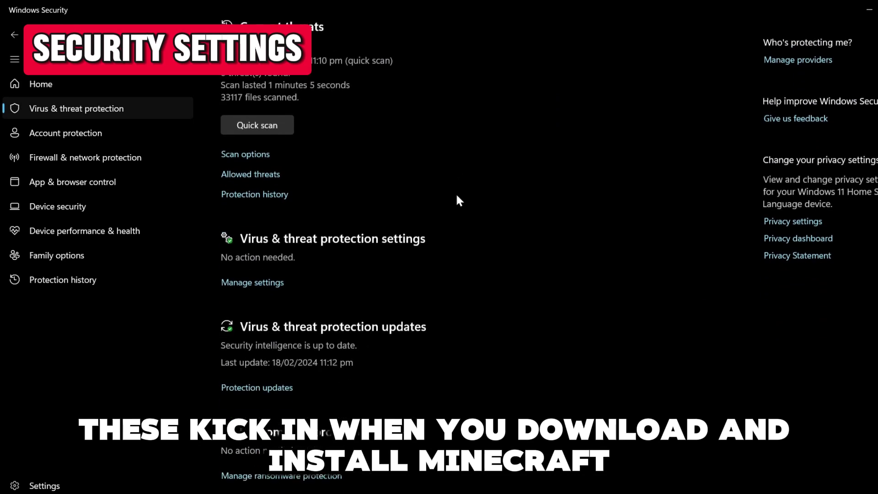
{"action": "scroll", "coordinate": [459, 201], "scroll_direction": "up", "scroll_amount": 3}
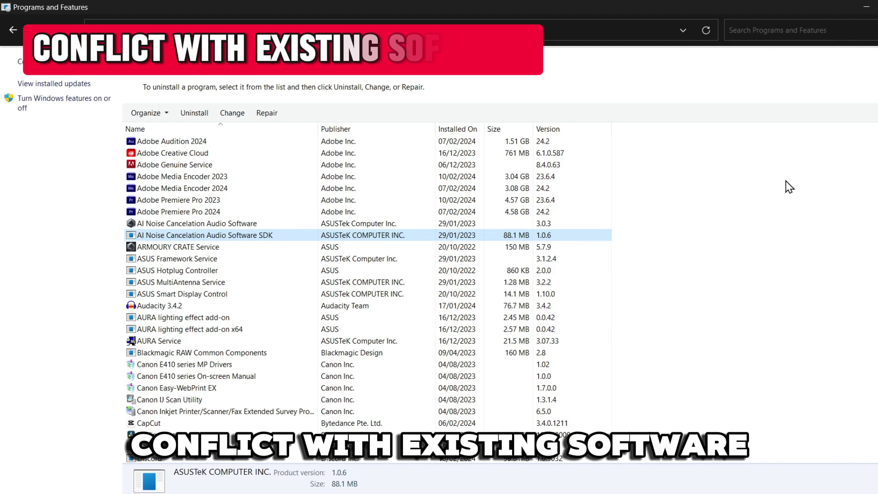
{"action": "scroll", "coordinate": [373, 151], "scroll_direction": "down", "scroll_amount": 1}
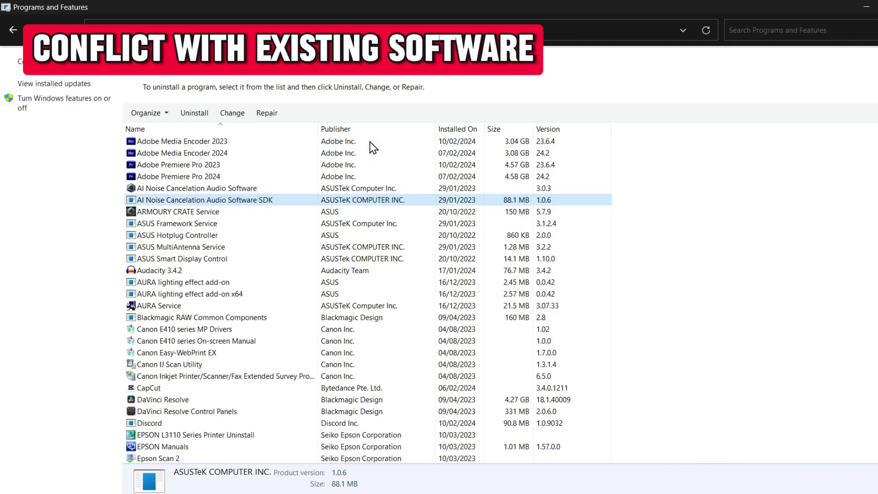
{"action": "scroll", "coordinate": [373, 147], "scroll_direction": "down", "scroll_amount": 1}
{"action": "scroll", "coordinate": [386, 167], "scroll_direction": "down", "scroll_amount": 1}
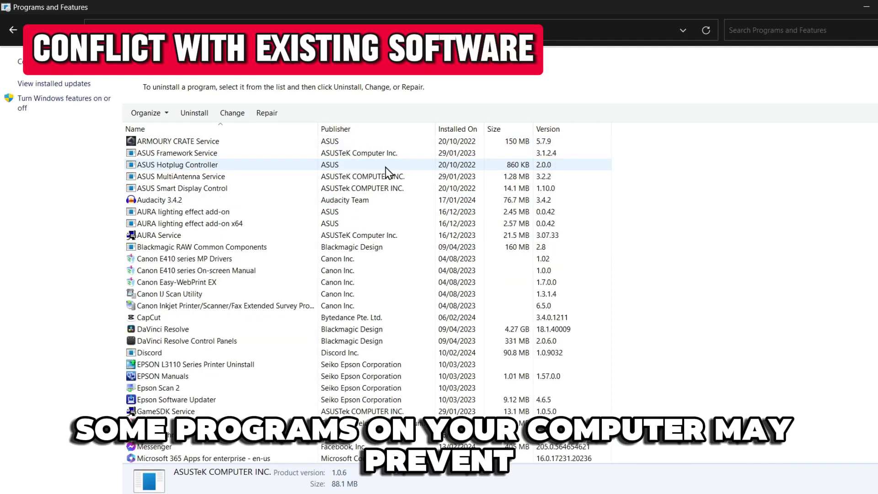
{"action": "scroll", "coordinate": [391, 175], "scroll_direction": "down", "scroll_amount": 3}
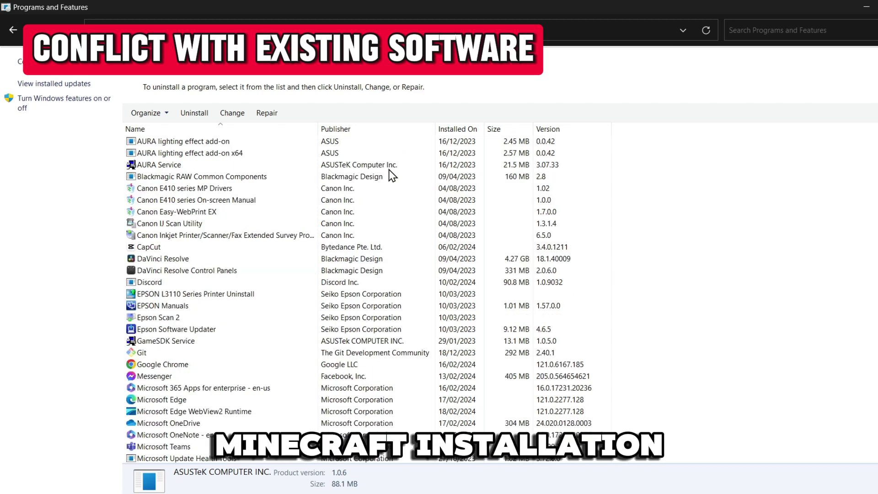
{"action": "scroll", "coordinate": [394, 185], "scroll_direction": "down", "scroll_amount": 3}
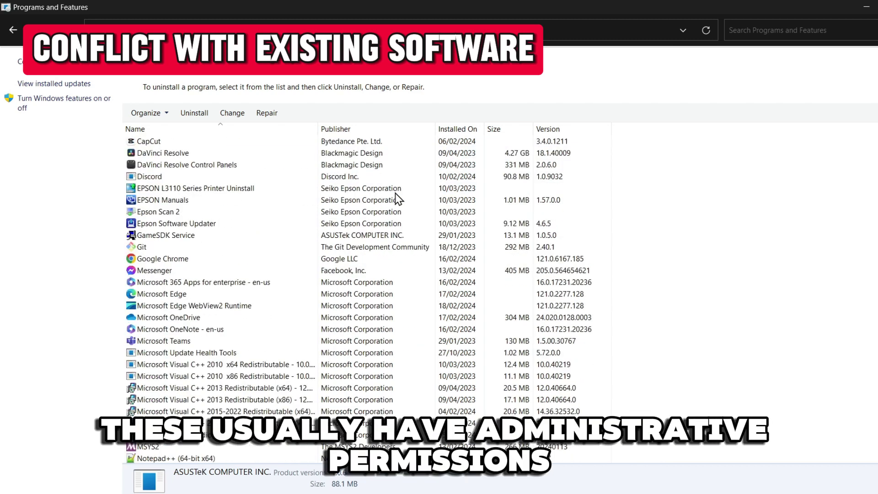
{"action": "scroll", "coordinate": [396, 194], "scroll_direction": "down", "scroll_amount": 4}
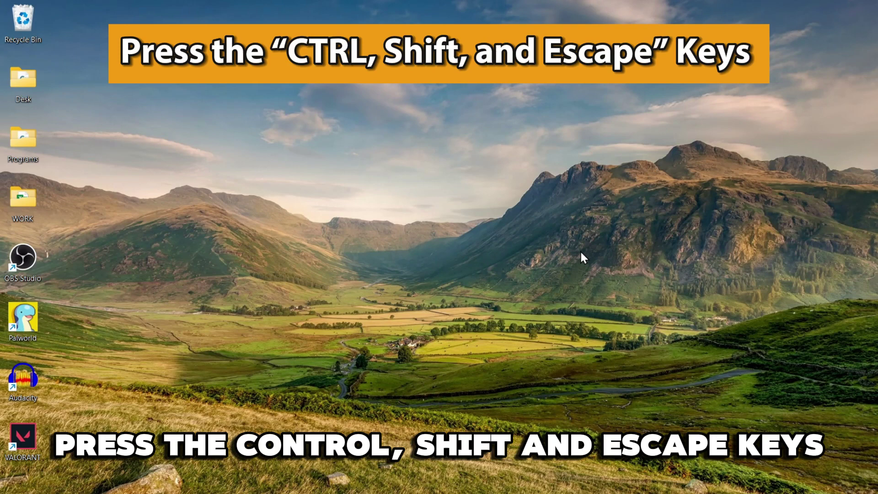
- Maximize Task Manager and review CPU, memory and Disk 0 (C:) usage under Performance
{"action": "key", "text": "ctrl+shift+Escape"}
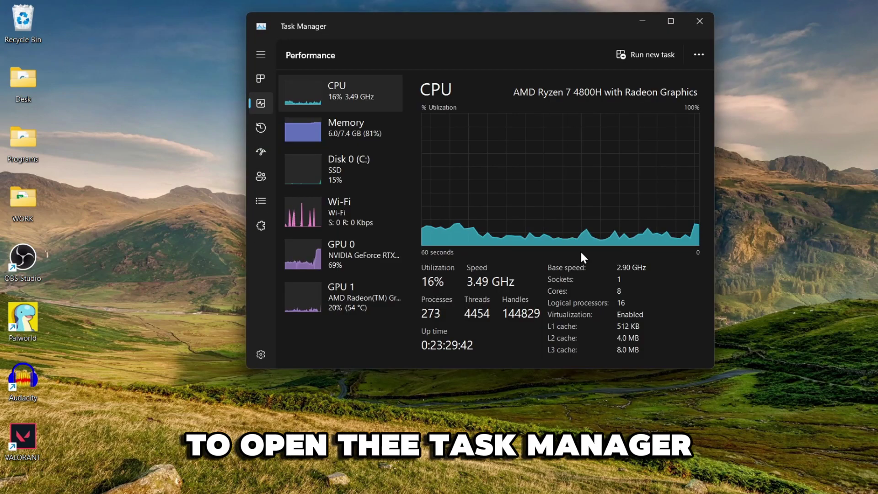
{"action": "left_click", "coordinate": [261, 54]}
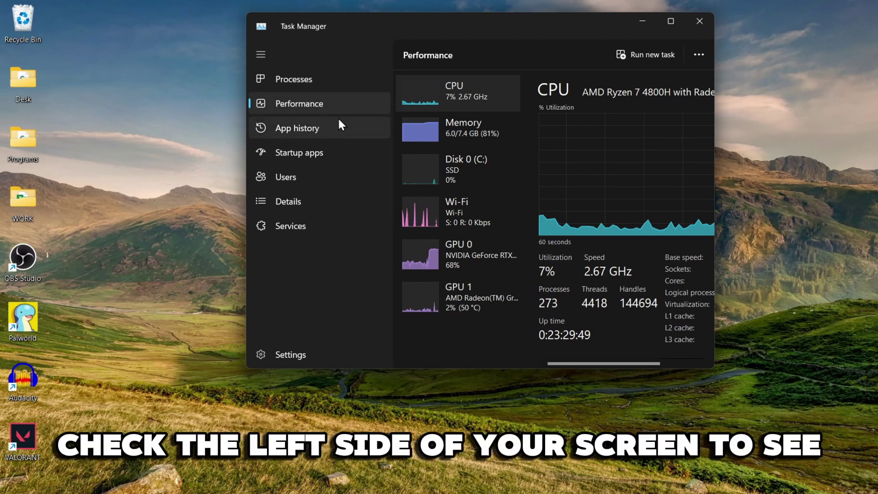
{"action": "left_click", "coordinate": [671, 21]}
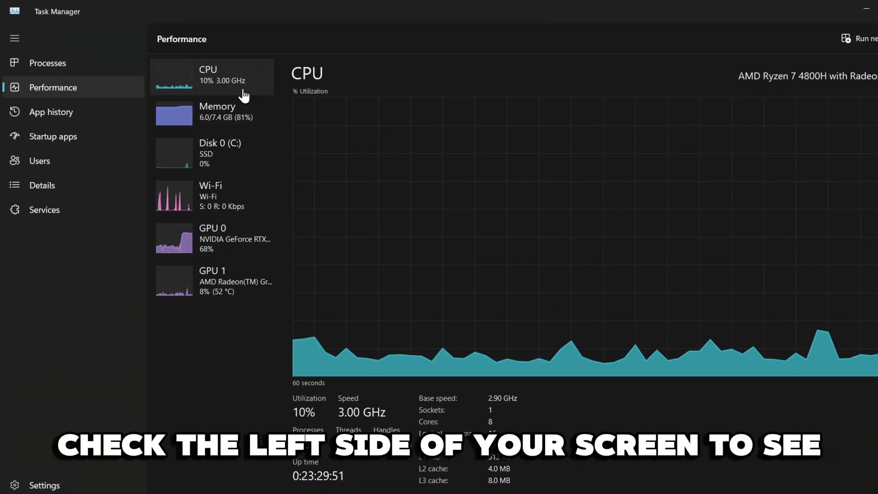
{"action": "left_click", "coordinate": [241, 120]}
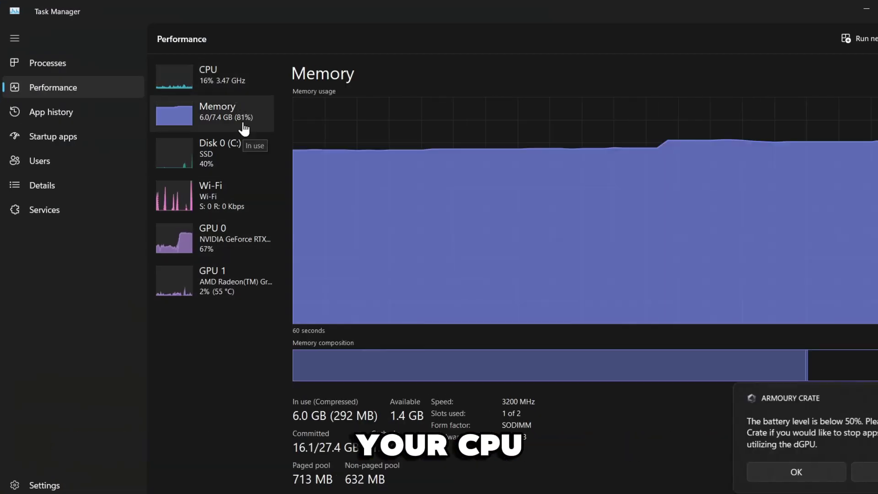
{"action": "left_click", "coordinate": [242, 163]}
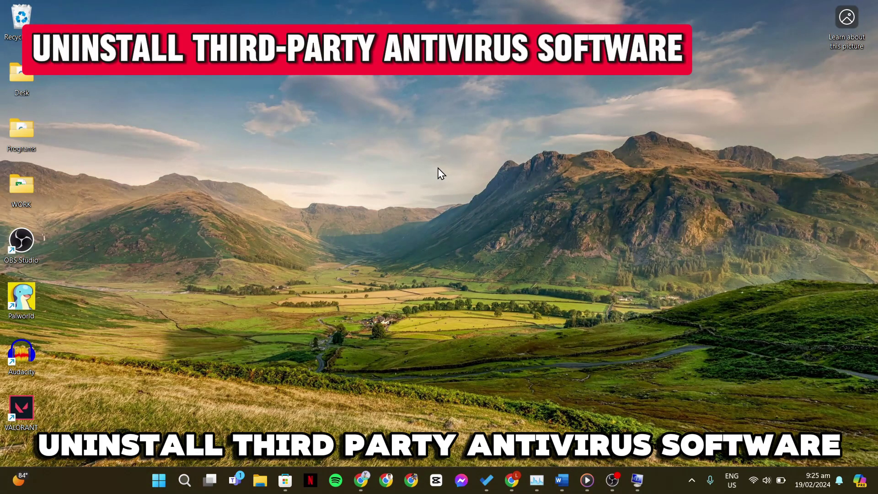
- Go to Settings > Apps > Installed apps and scroll through the installed apps list
{"action": "left_click", "coordinate": [160, 490]}
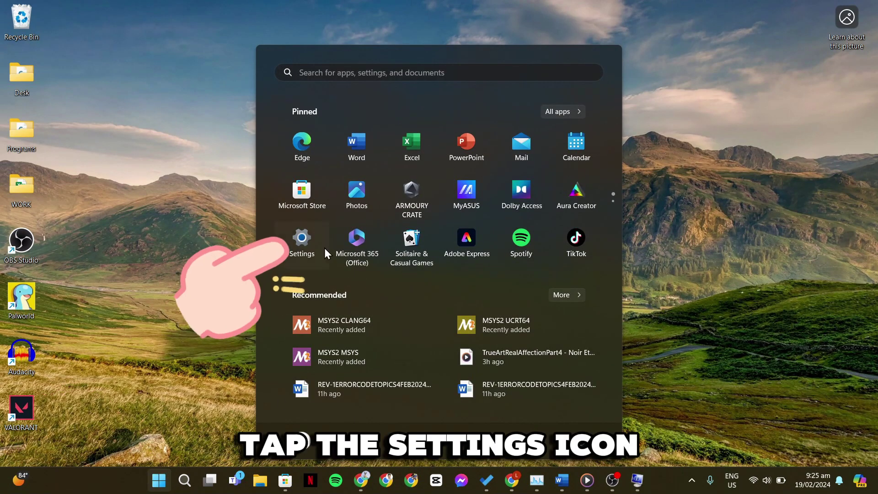
{"action": "left_click", "coordinate": [302, 238]}
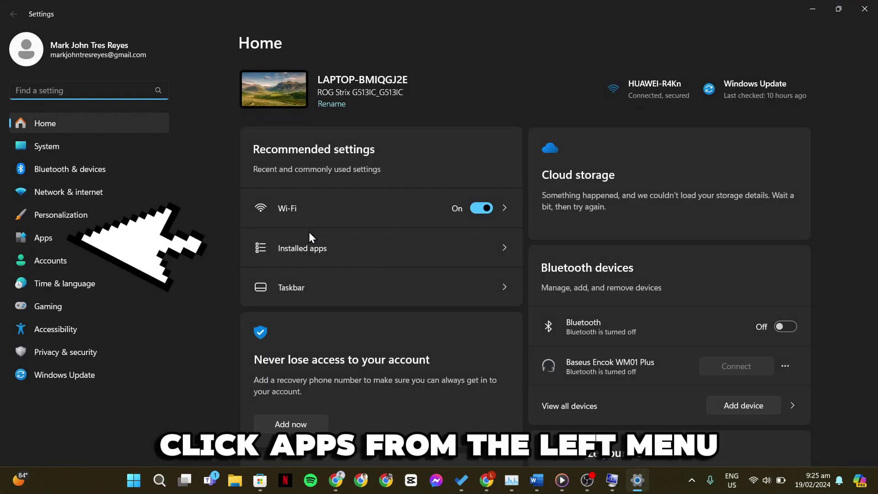
{"action": "left_click", "coordinate": [48, 238]}
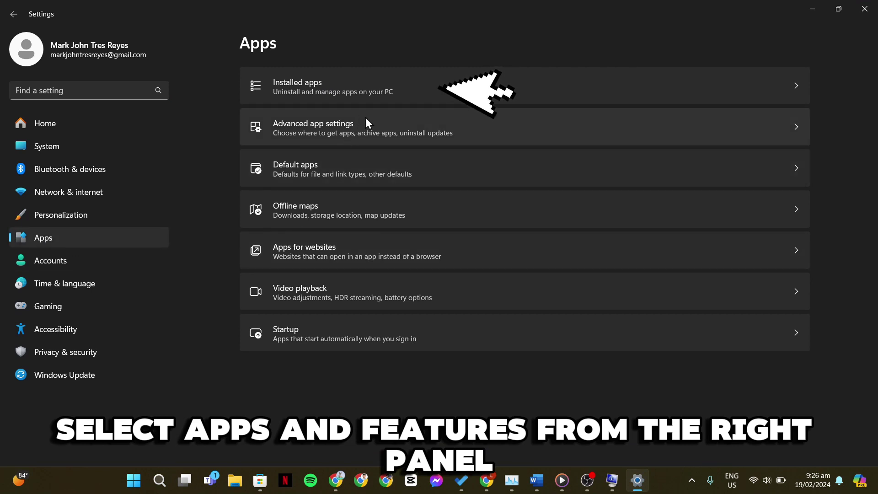
{"action": "left_click", "coordinate": [380, 94]}
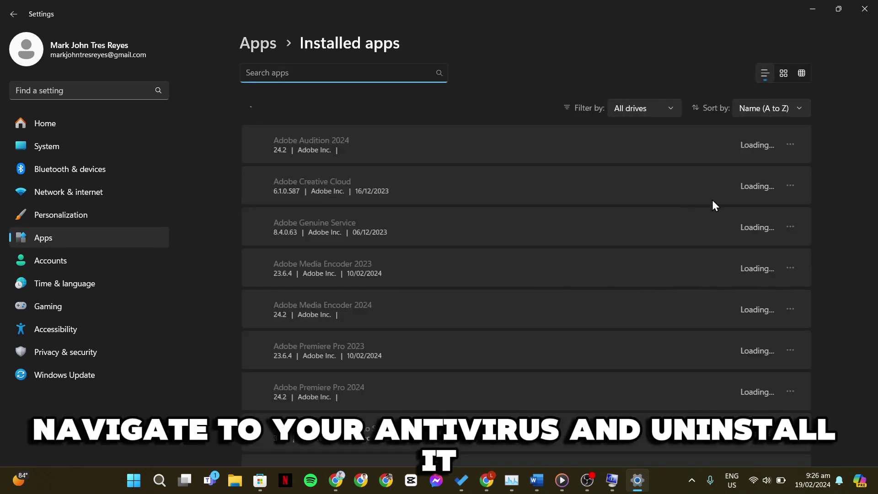
{"action": "scroll", "coordinate": [794, 184], "scroll_direction": "down", "scroll_amount": 6}
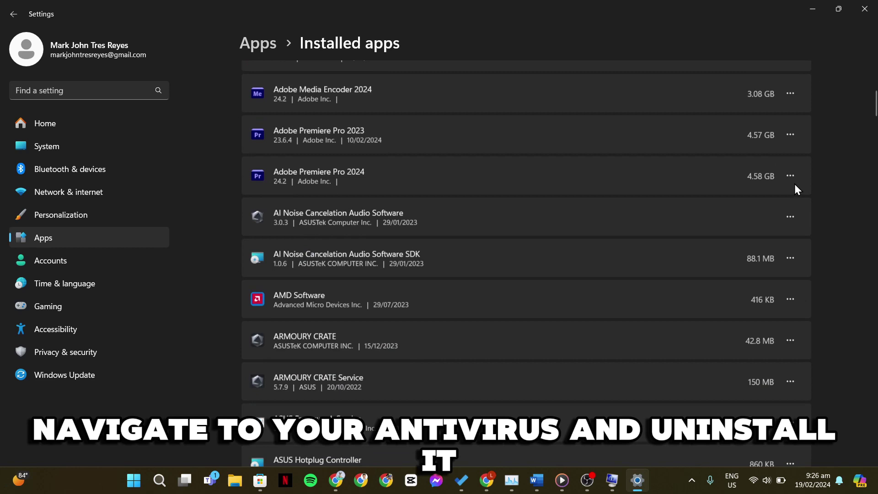
{"action": "scroll", "coordinate": [795, 185], "scroll_direction": "down", "scroll_amount": 5}
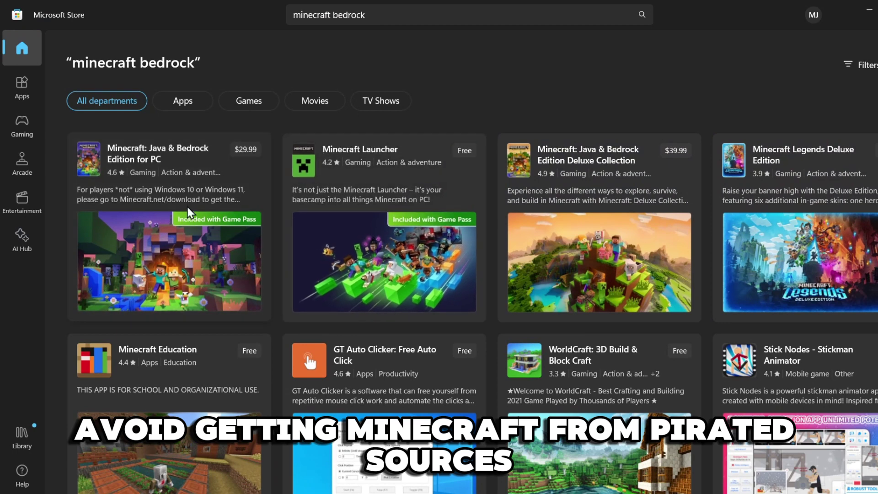
{"action": "mouse_move", "coordinate": [187, 198]}
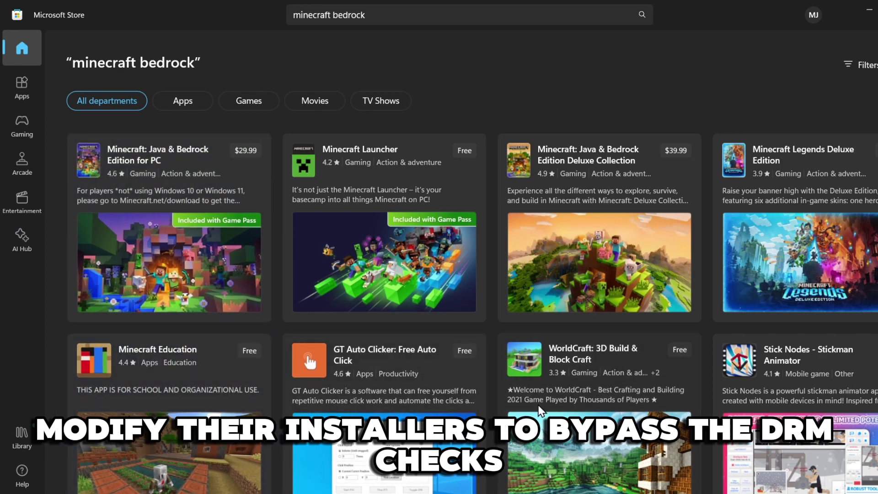
{"action": "mouse_move", "coordinate": [592, 391]}
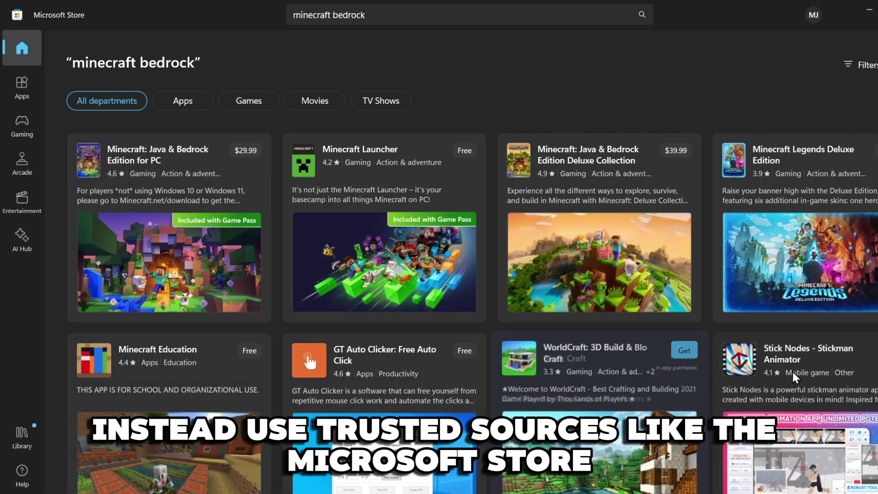
{"action": "mouse_move", "coordinate": [792, 370]}
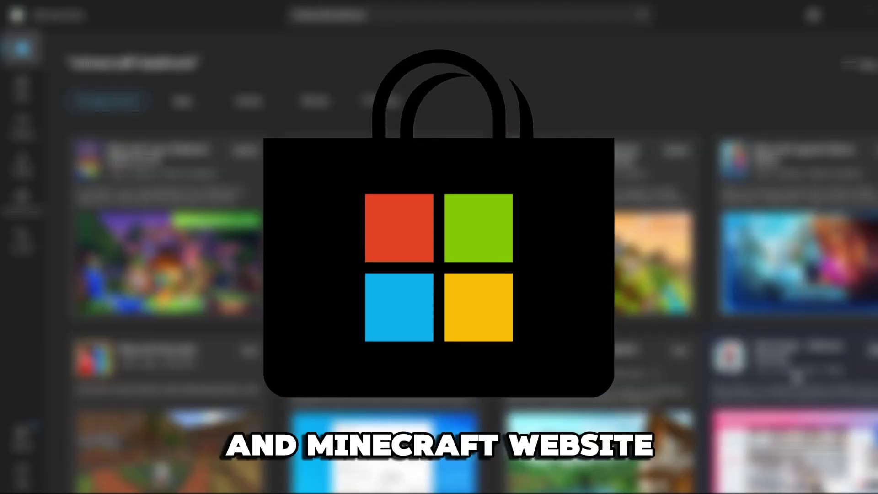
{"action": "scroll", "coordinate": [797, 376], "scroll_direction": "down", "scroll_amount": 2}
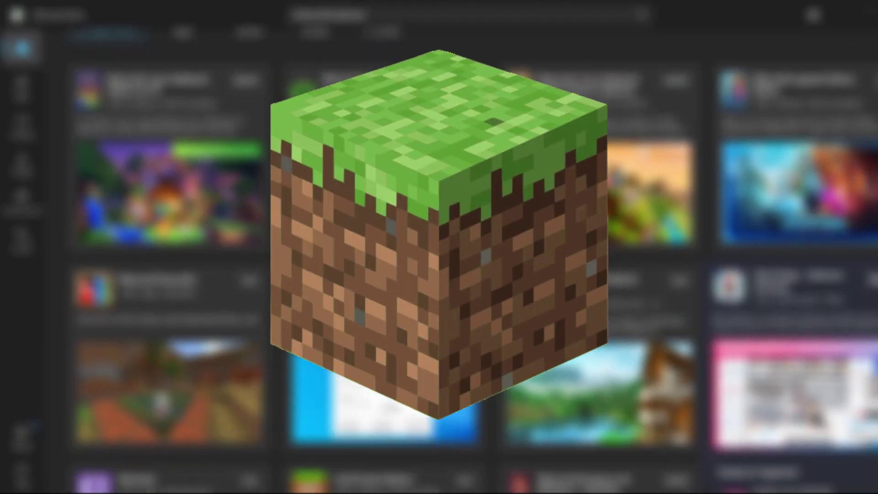
{"action": "scroll", "coordinate": [794, 372], "scroll_direction": "down", "scroll_amount": 2}
{"action": "scroll", "coordinate": [795, 372], "scroll_direction": "down", "scroll_amount": 2}
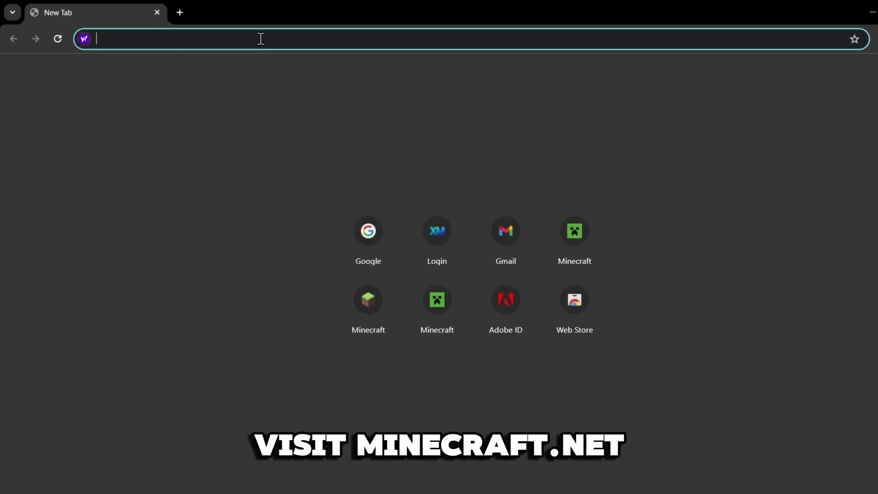
- Load minecraft.net and show its GET MINECRAFT list of platforms
{"action": "type", "text": "minecraf"}
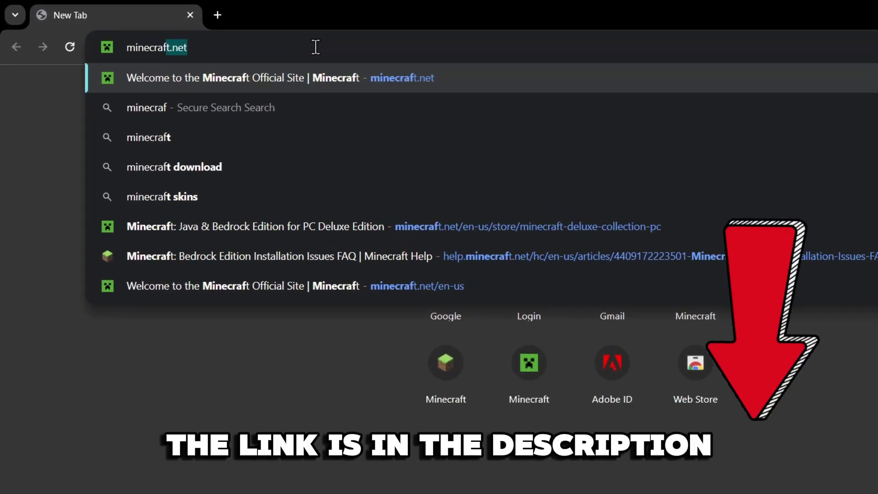
{"action": "type", "text": "t.net"}
{"action": "key", "text": "Return"}
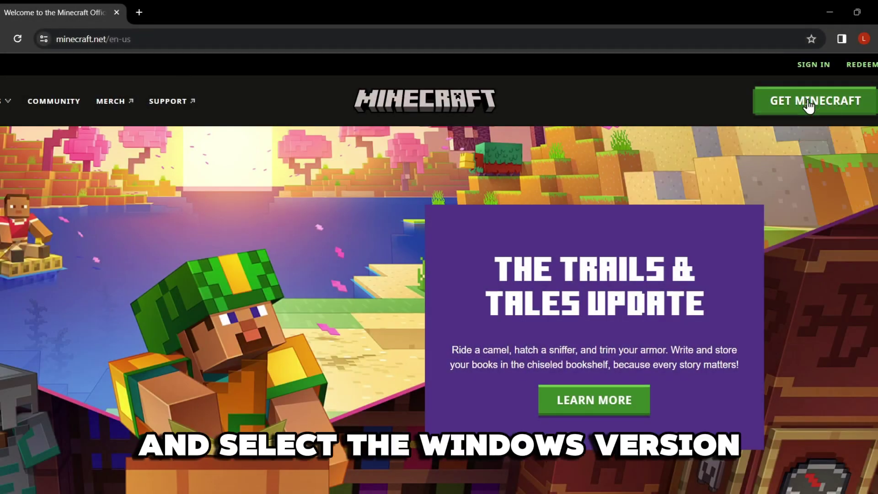
{"action": "left_click", "coordinate": [809, 102]}
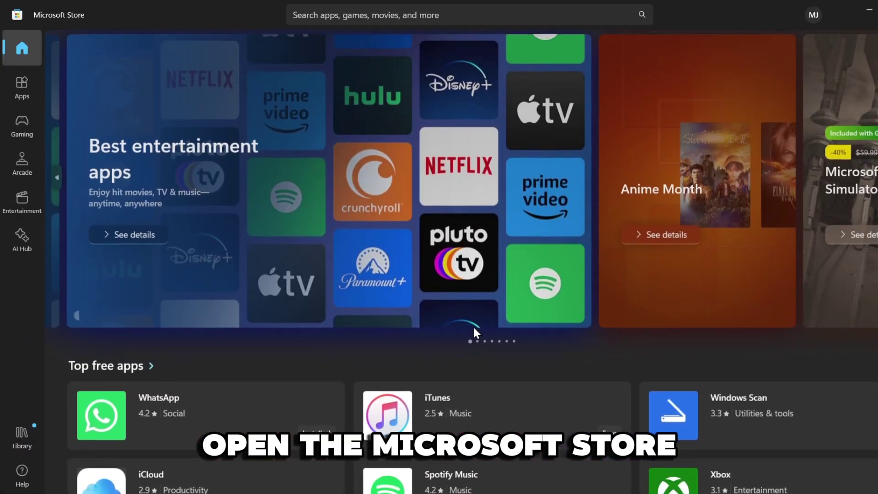
- Search the Microsoft Store for 'minecraft'
{"action": "left_click", "coordinate": [490, 15]}
{"action": "type", "text": "minecraft"}
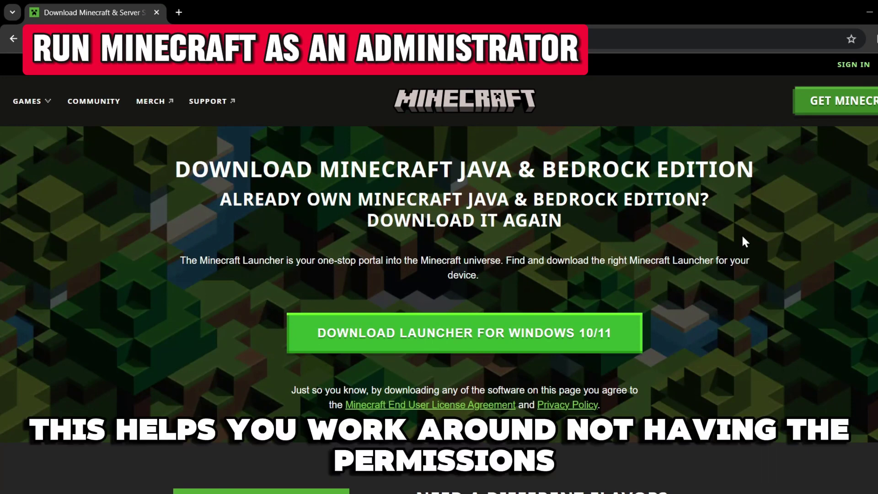
{"action": "scroll", "coordinate": [743, 237], "scroll_direction": "down", "scroll_amount": 3}
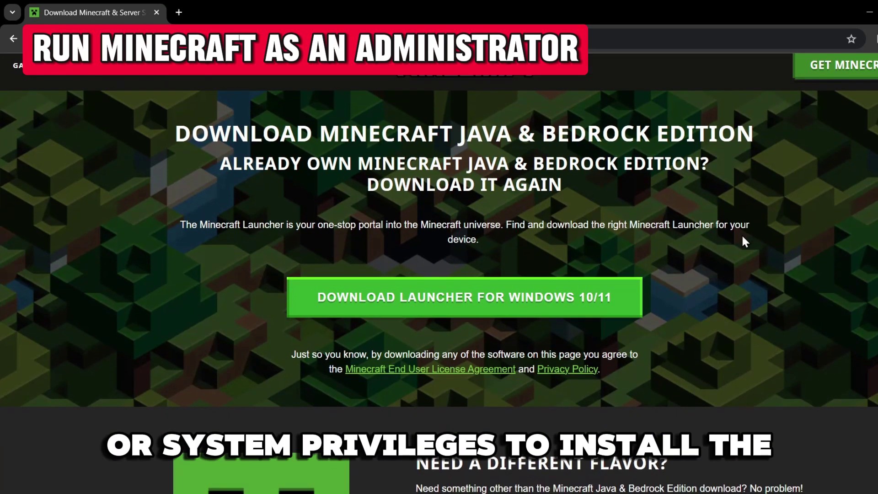
{"action": "scroll", "coordinate": [743, 236], "scroll_direction": "down", "scroll_amount": 4}
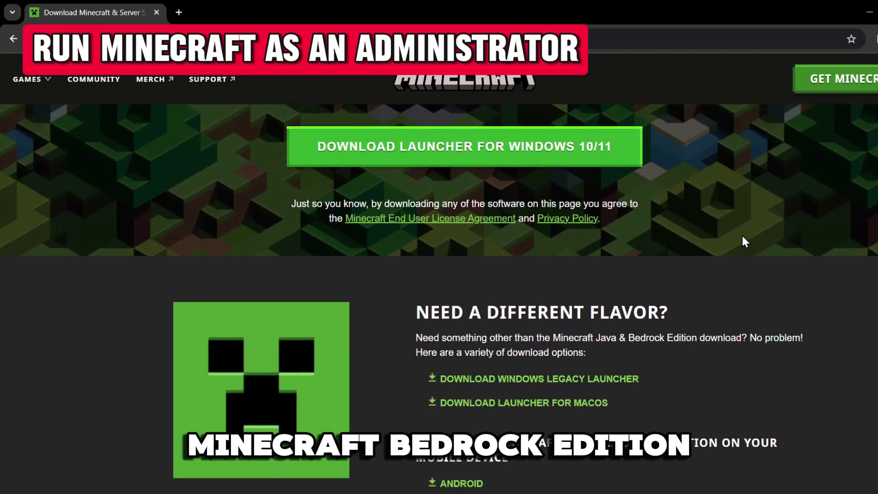
{"action": "scroll", "coordinate": [742, 237], "scroll_direction": "down", "scroll_amount": 2}
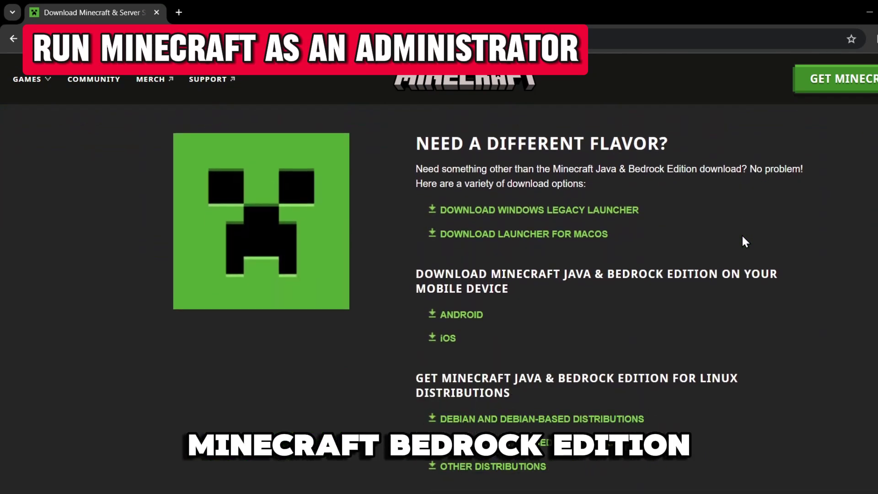
{"action": "scroll", "coordinate": [737, 247], "scroll_direction": "down", "scroll_amount": 4}
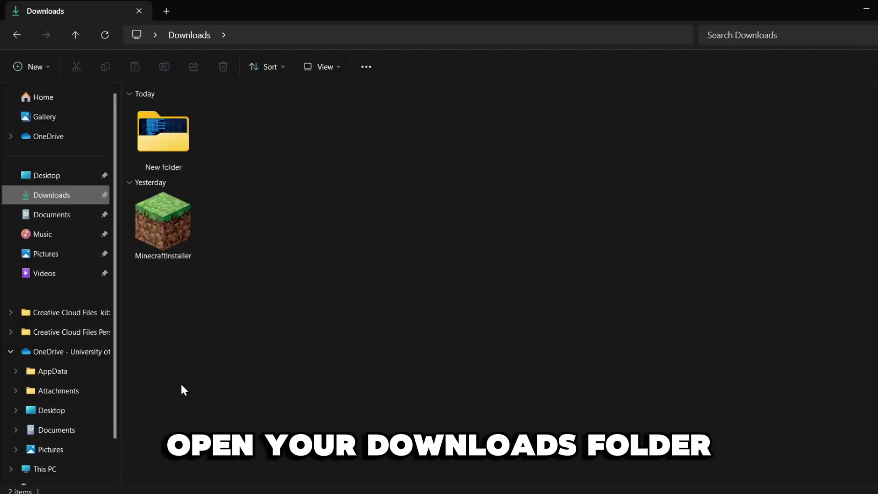
- Right-click MinecraftInstaller in Downloads to reveal Run as administrator
{"action": "right_click", "coordinate": [172, 233]}
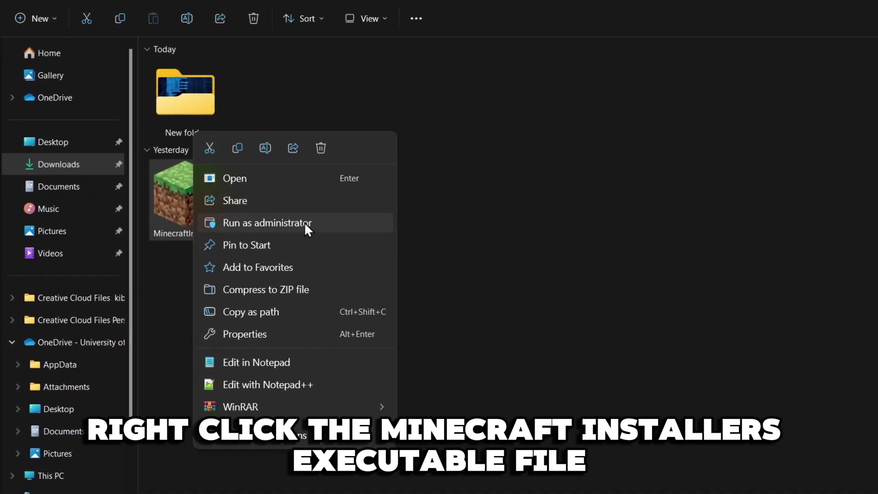